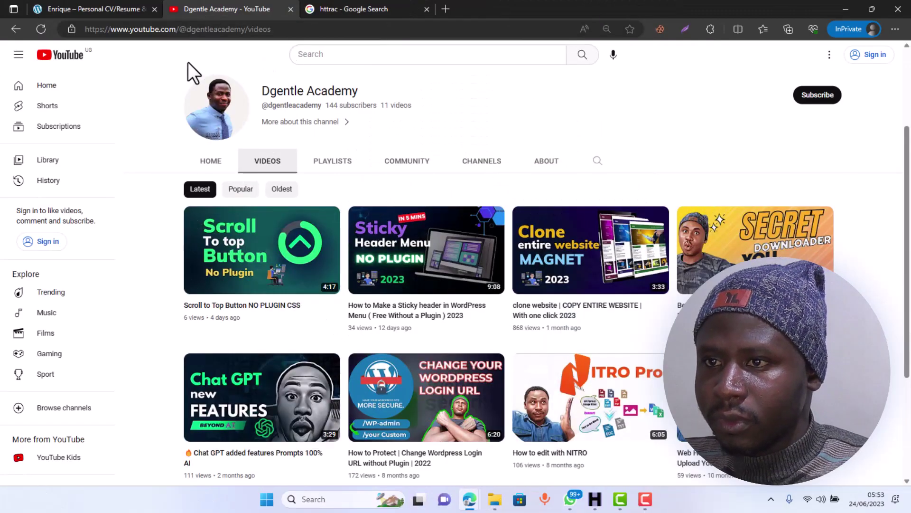
- Scroll through the Enrique CV template page, then return to the Dgentle Academy YouTube tab
click(132, 8)
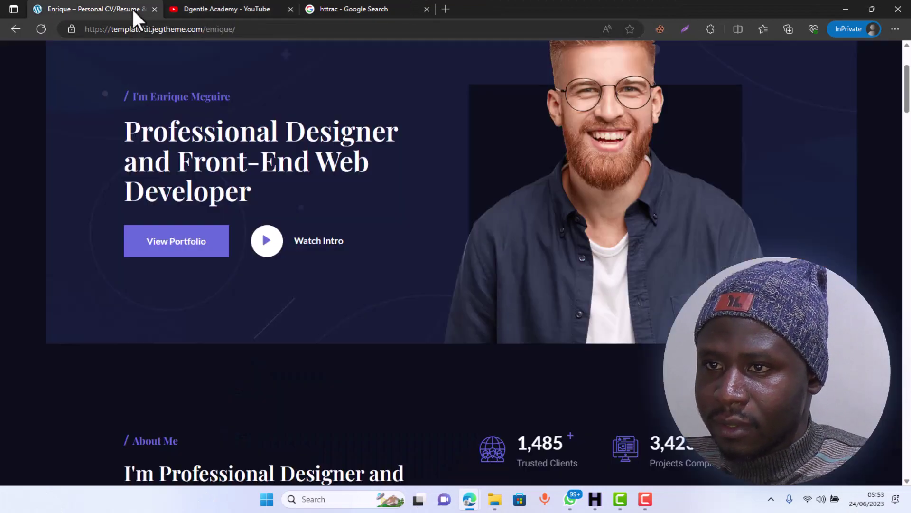
scroll(409, 142, up, 3)
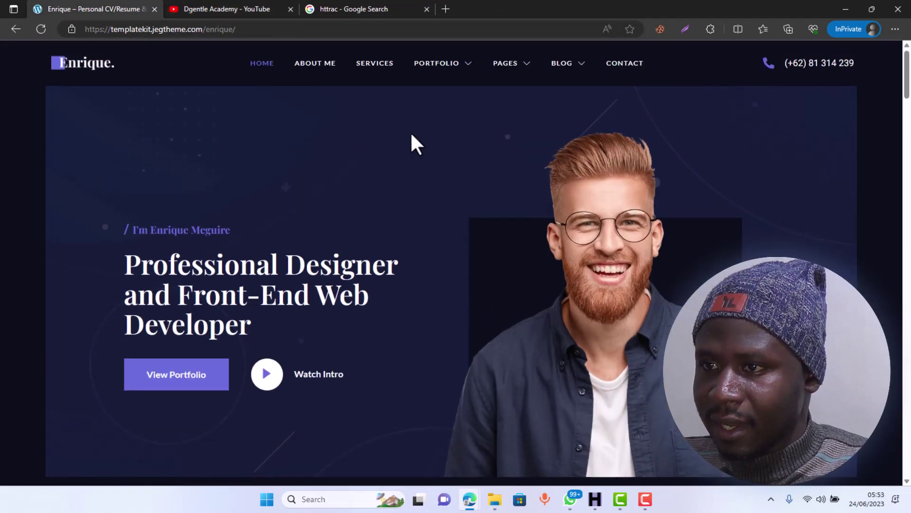
scroll(285, 140, down, 20)
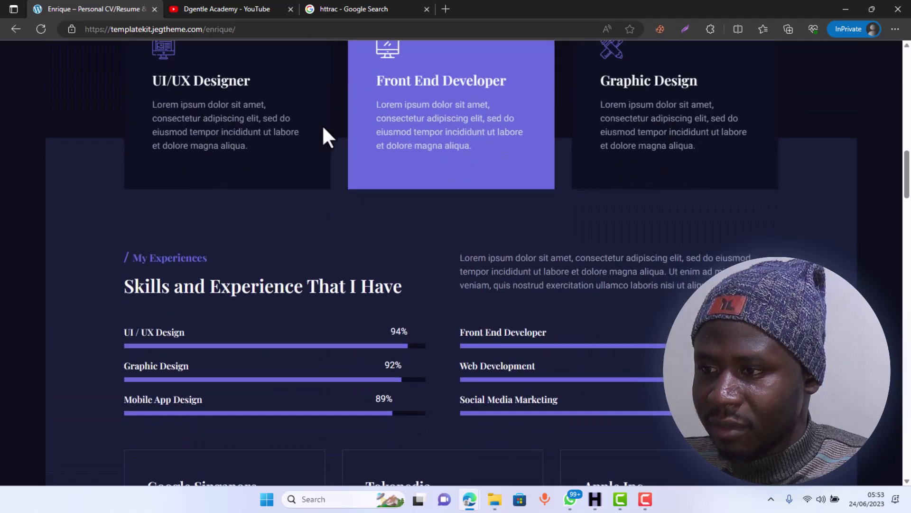
scroll(327, 133, down, 5)
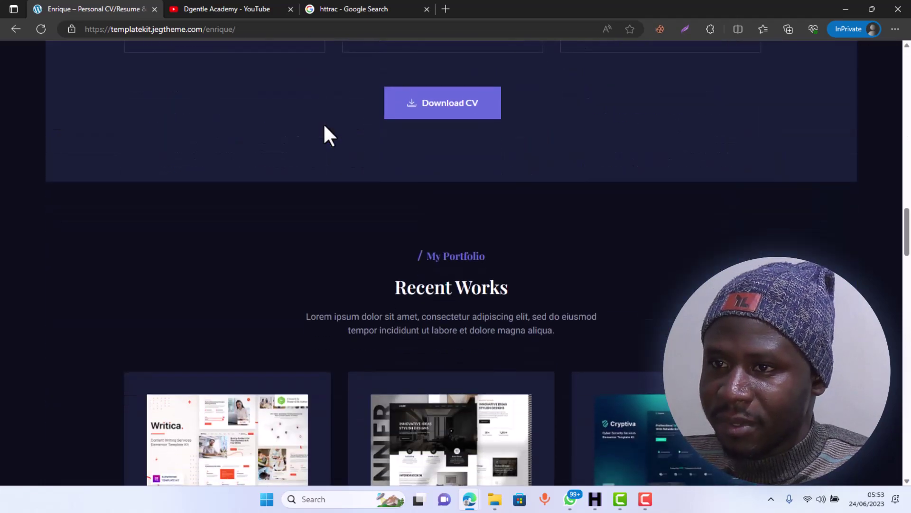
scroll(324, 126, down, 16)
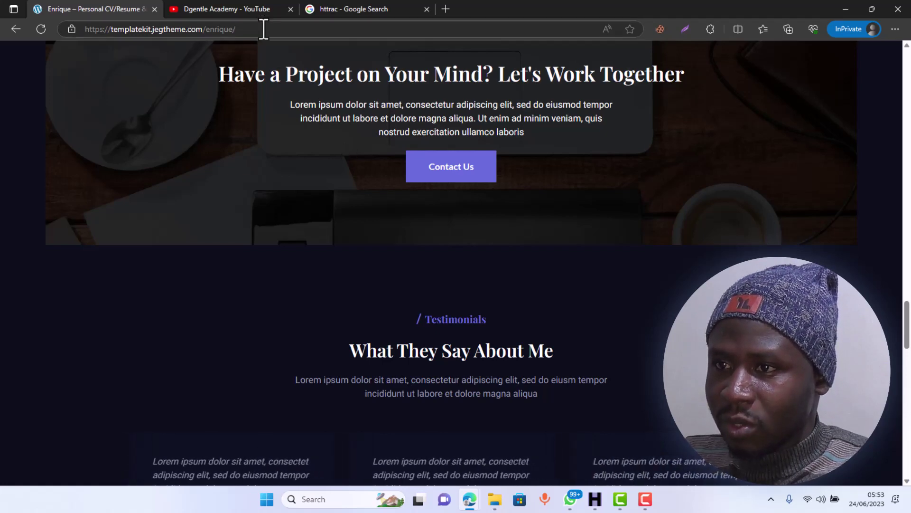
click(254, 9)
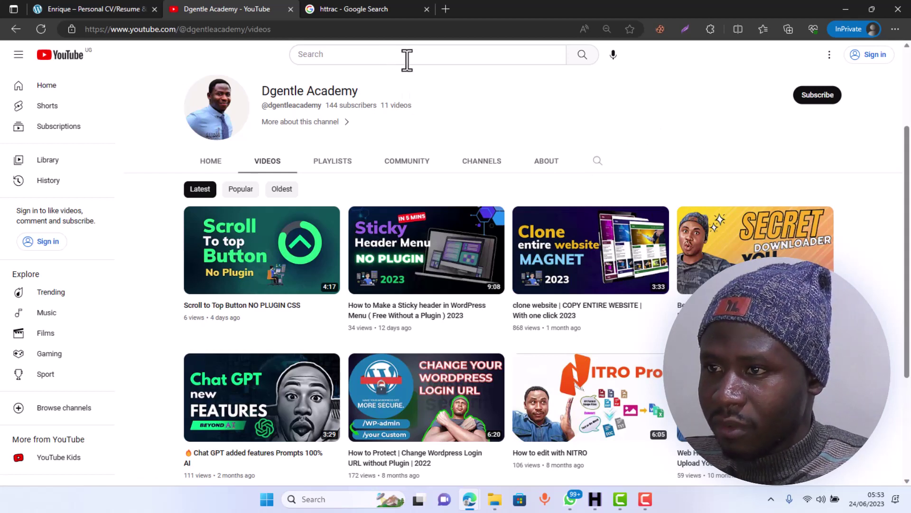
- Switch to the httrac Google Search tab and look over the HTTrack results
click(373, 6)
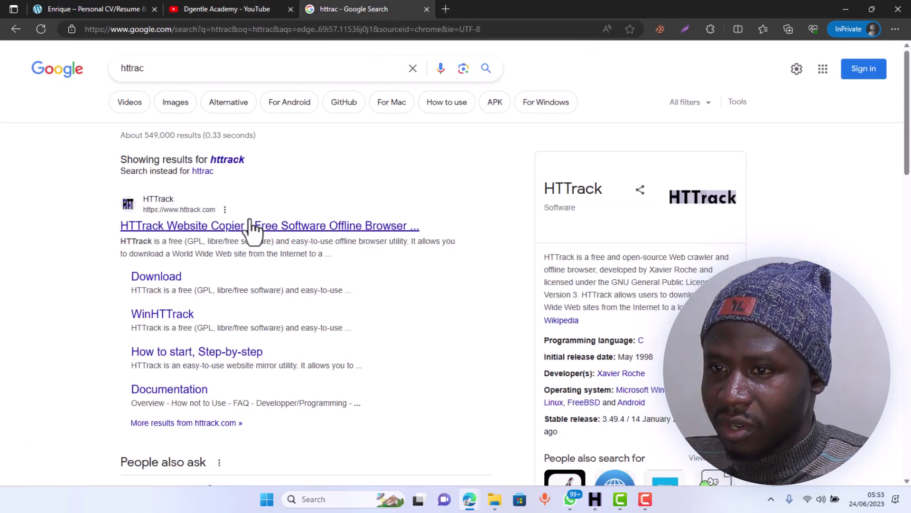
scroll(152, 238, down, 1)
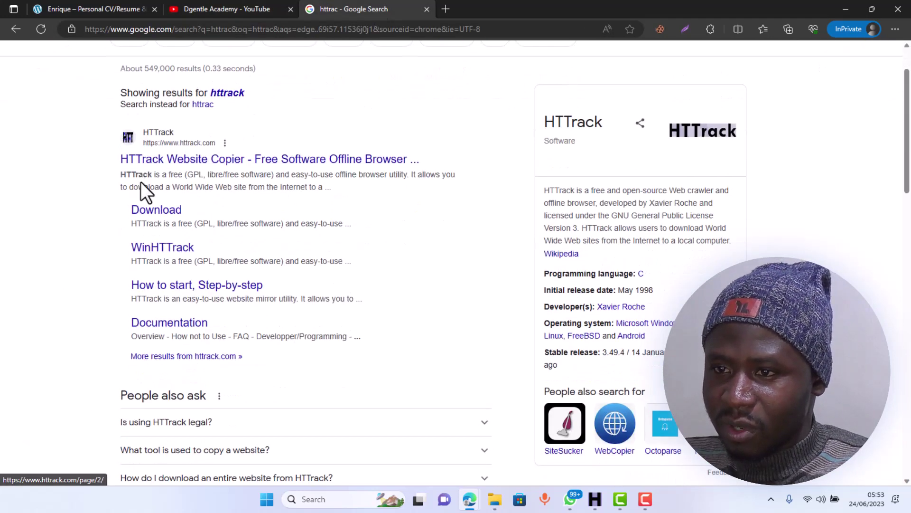
scroll(140, 181, up, 1)
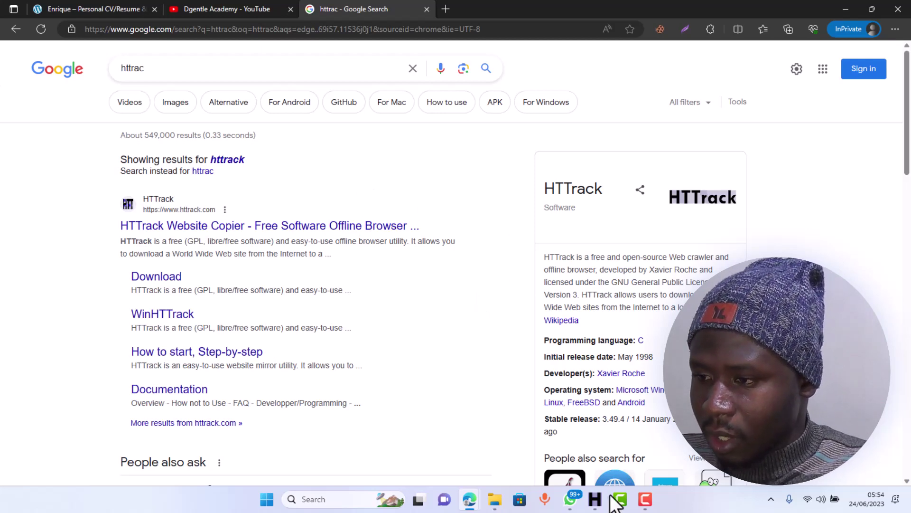
- Bring up the WinHTTrack Website Copier window, then return to Edge's search results
click(596, 502)
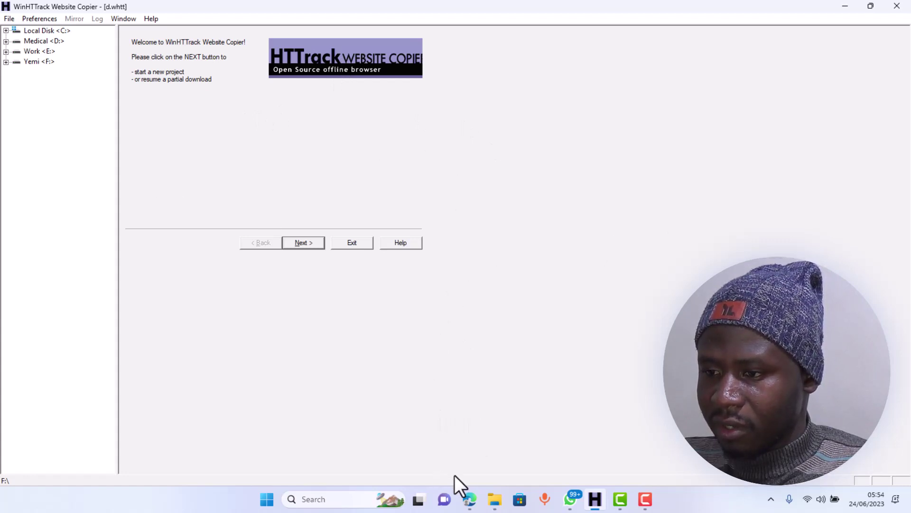
mouse_move(470, 500)
click(522, 451)
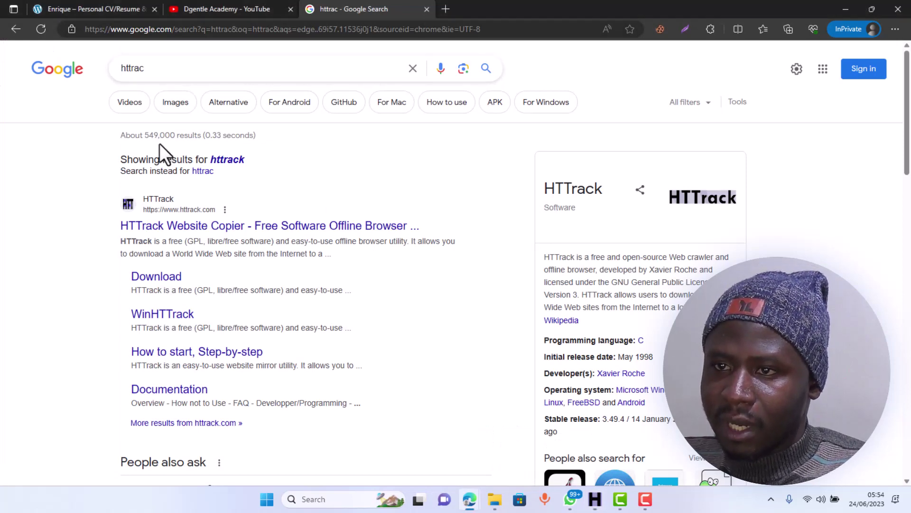
- Go back to the Enrique template tab, scroll to the top and reload the page
click(73, 2)
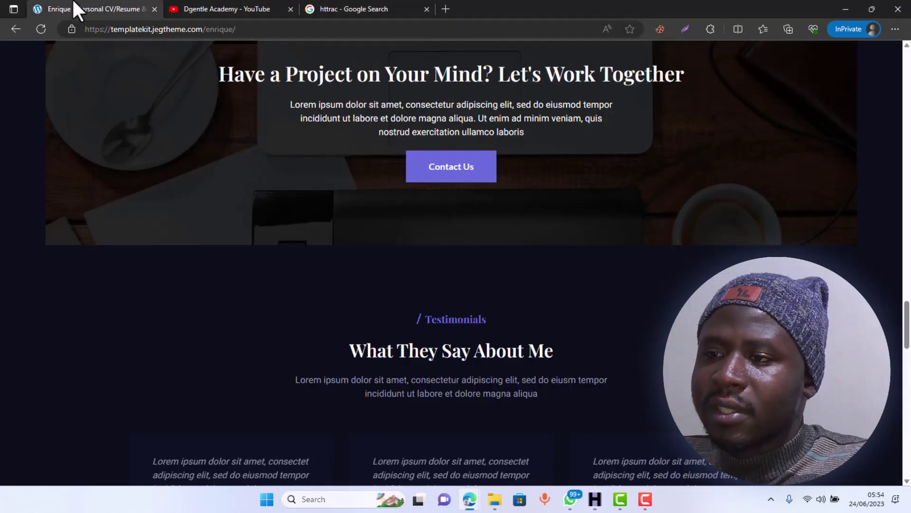
scroll(267, 121, up, 20)
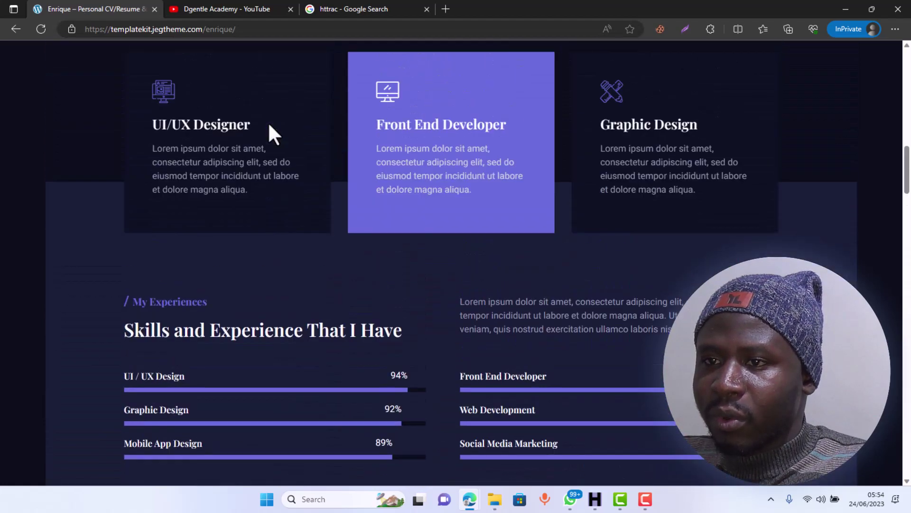
scroll(269, 125, up, 10)
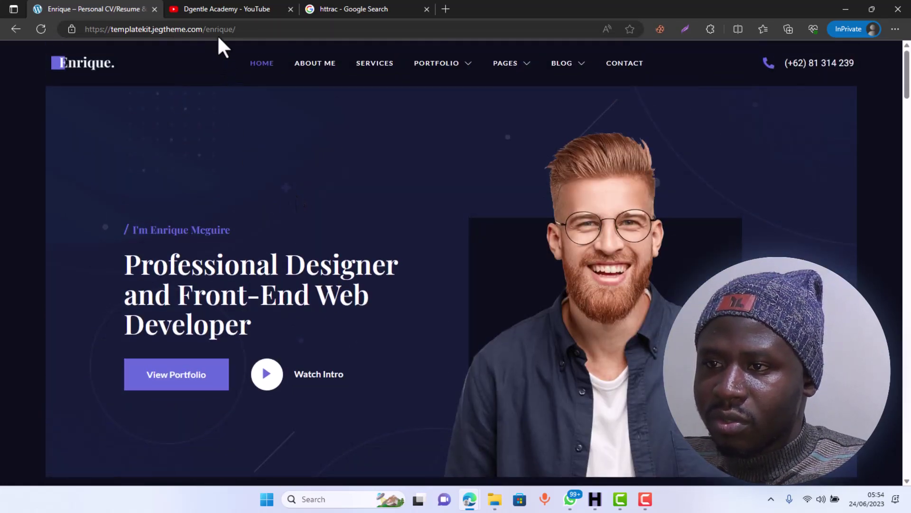
click(198, 29)
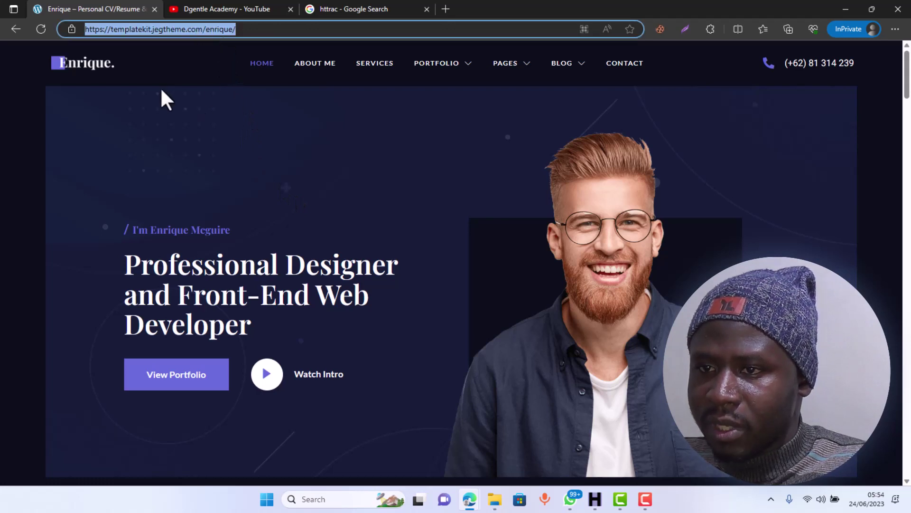
click(98, 75)
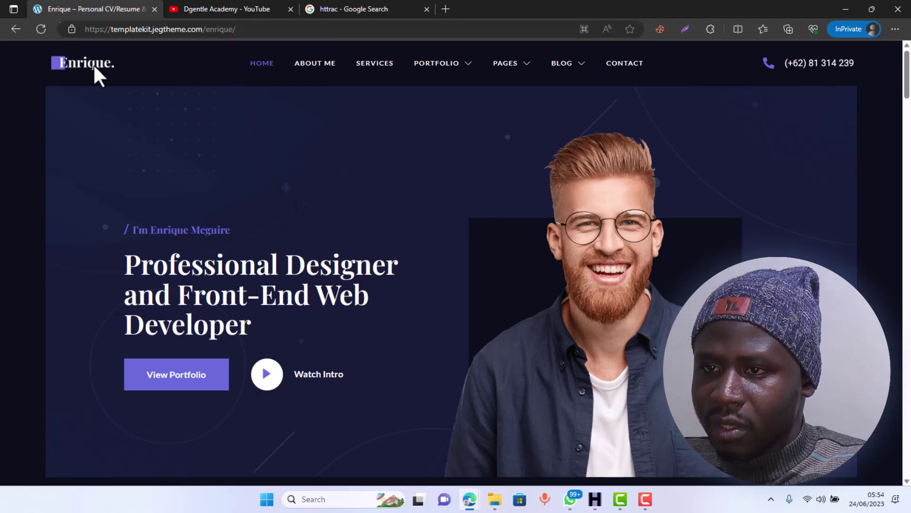
click(41, 29)
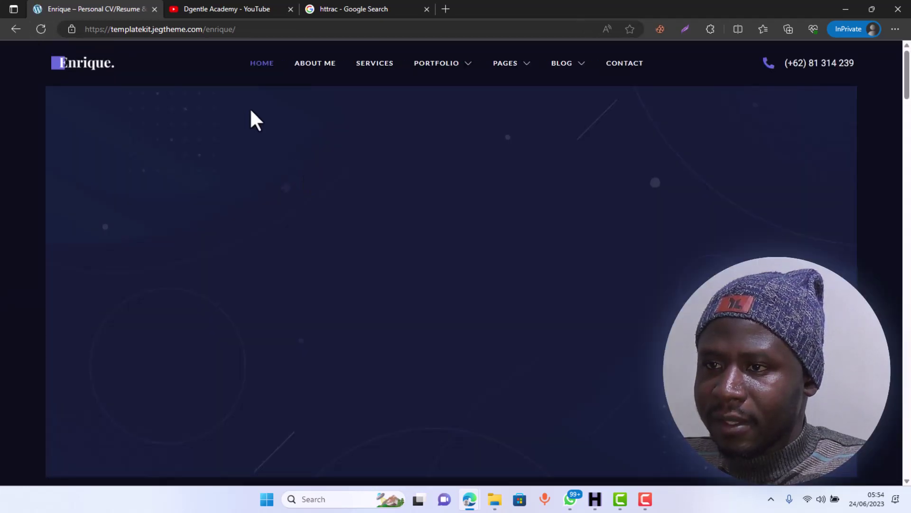
- Copy the Enrique template page's full web address from the address bar
click(241, 31)
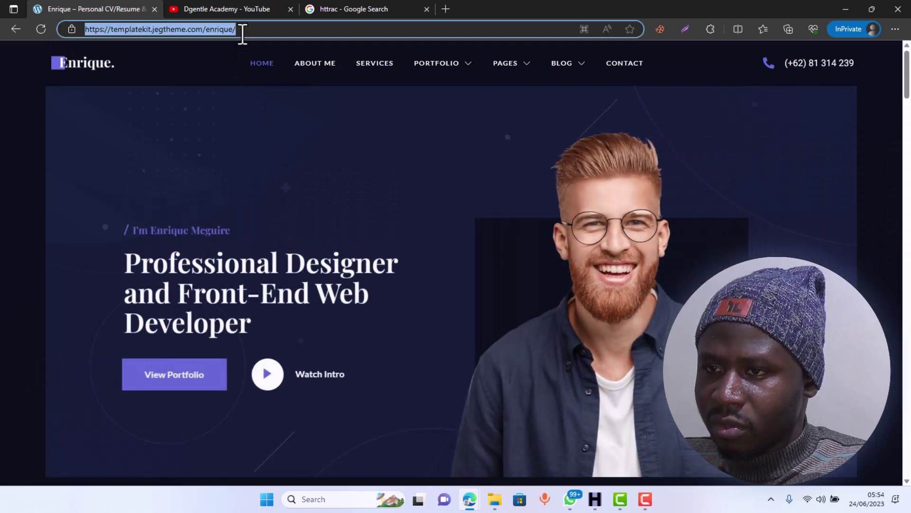
right_click(213, 28)
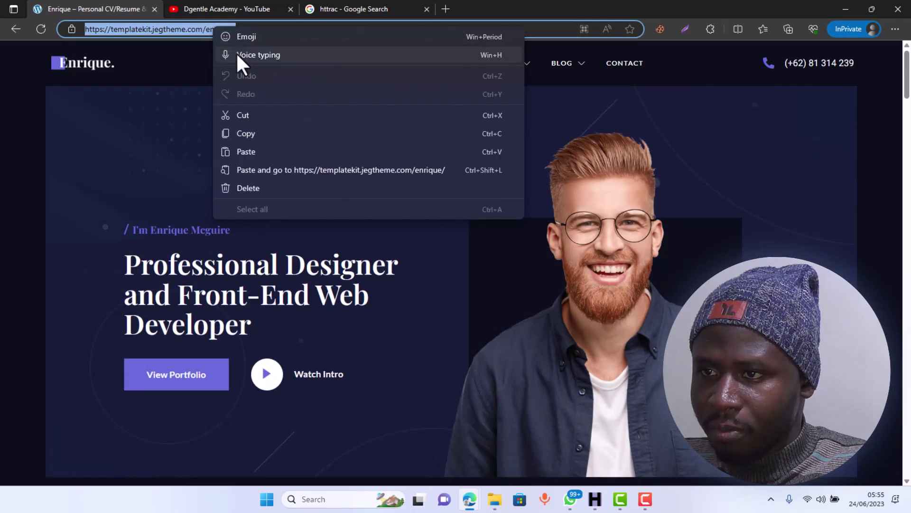
click(260, 134)
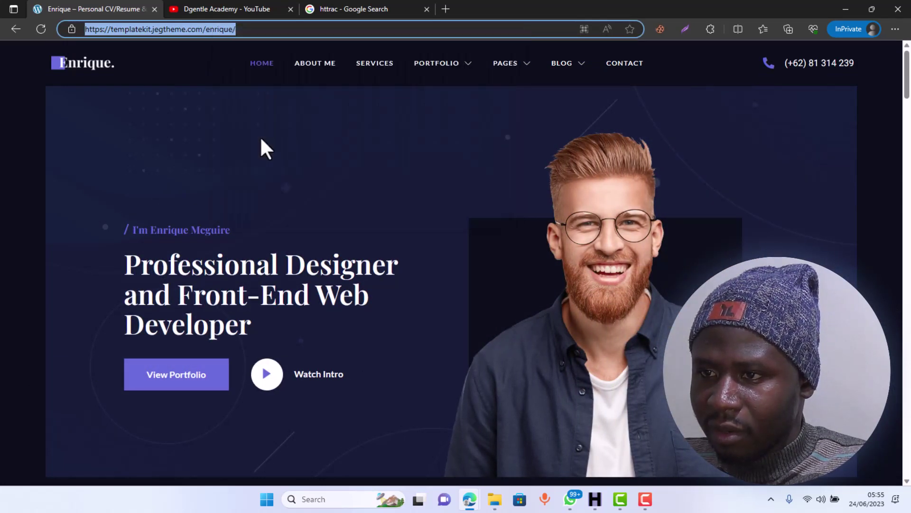
click(349, 179)
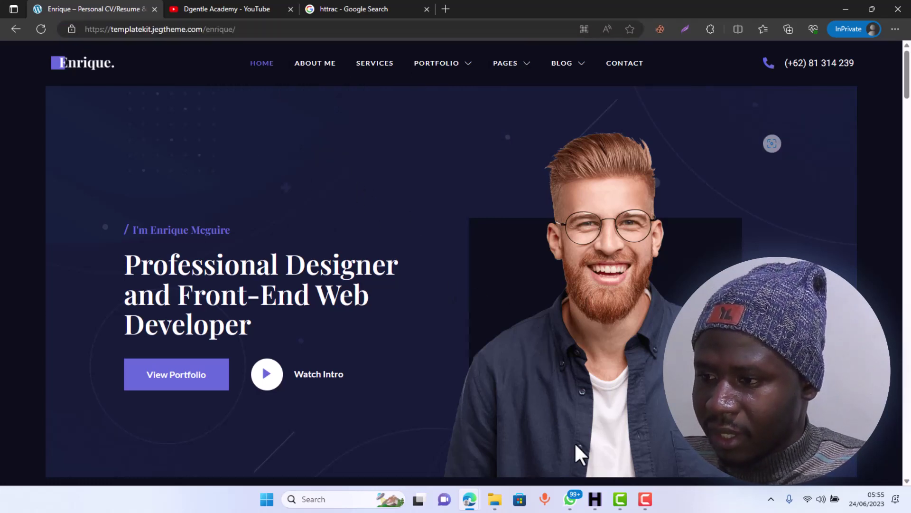
- Bring WinHTTrack forward and advance past the welcome page to the new-project page
mouse_move(596, 496)
click(586, 459)
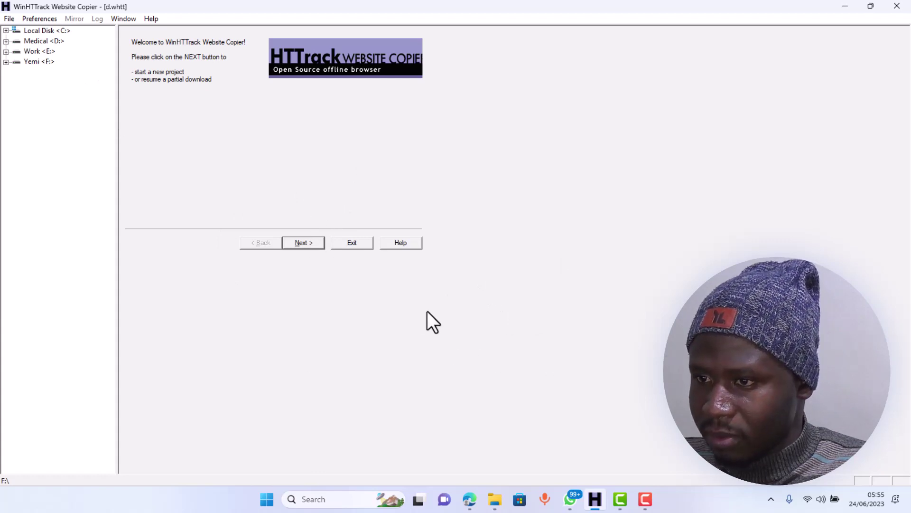
click(303, 243)
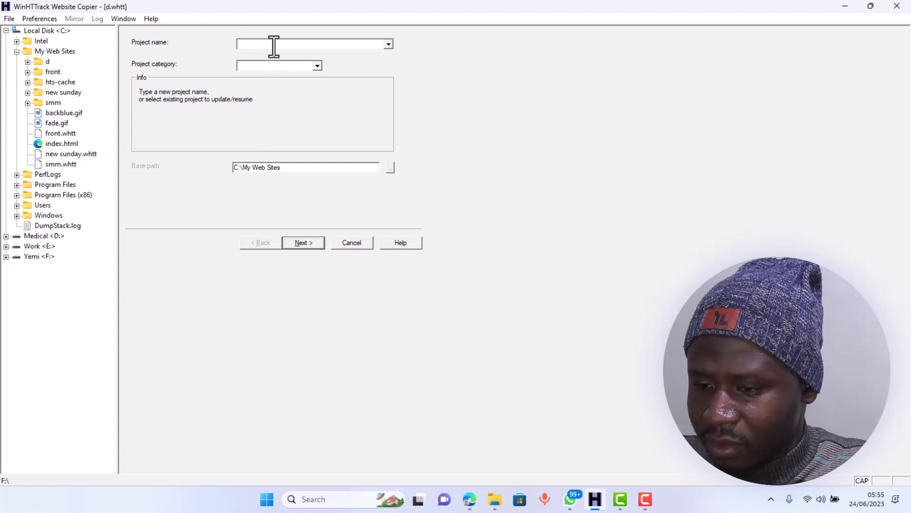
- Name the new project 'My websie A' and continue to the mirroring-mode page
text(My )
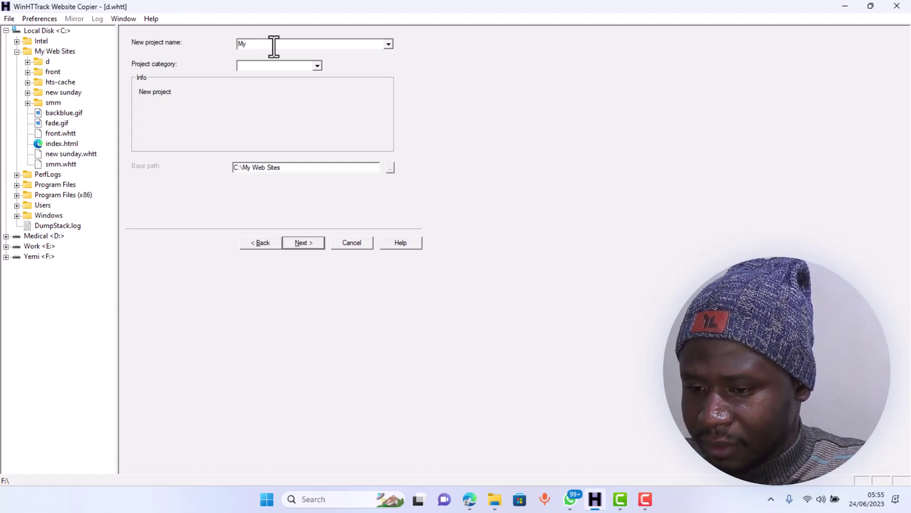
text(web)
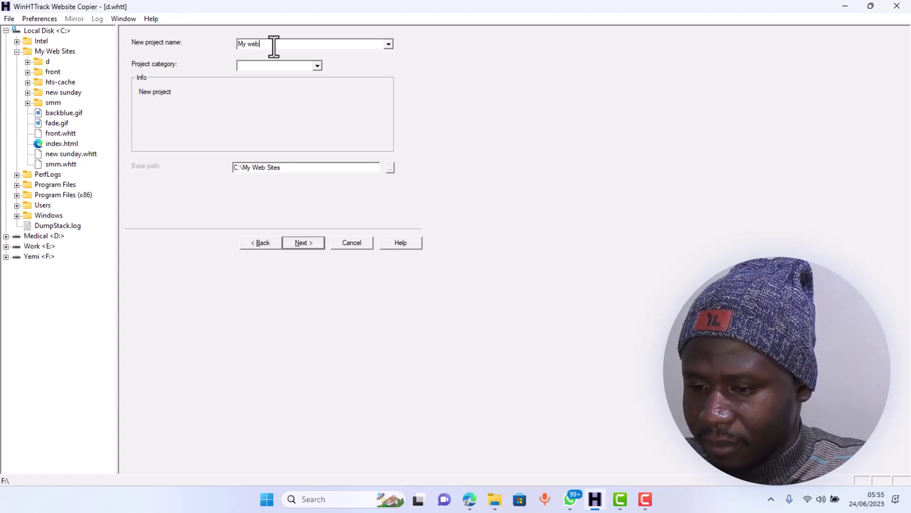
text(site)
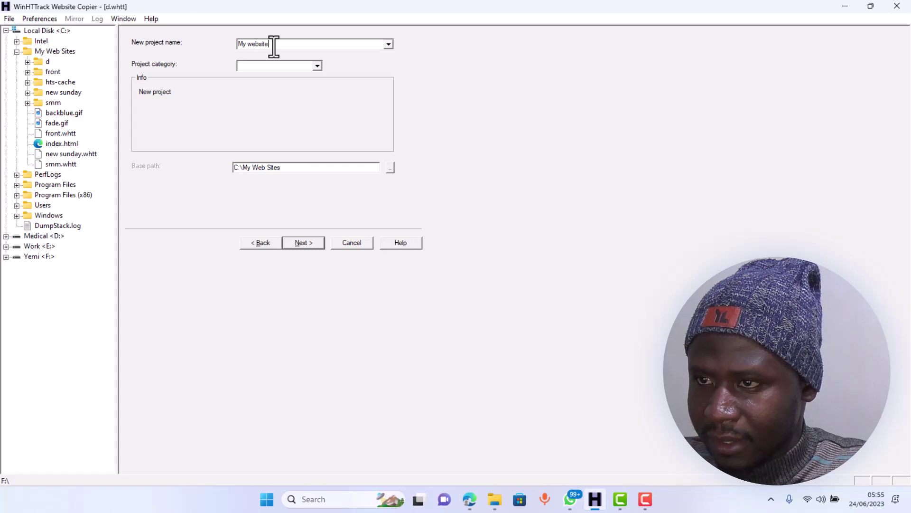
text(n)
key(Caps_Lock)
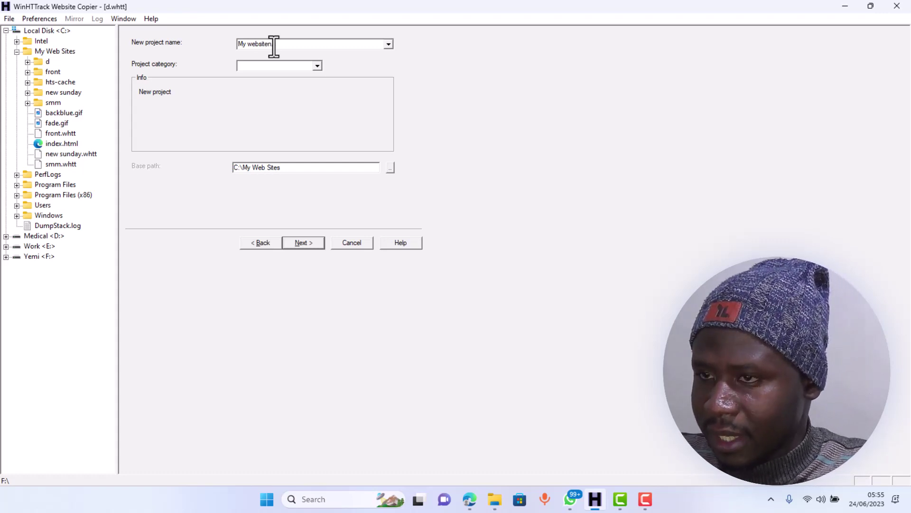
text(A###)
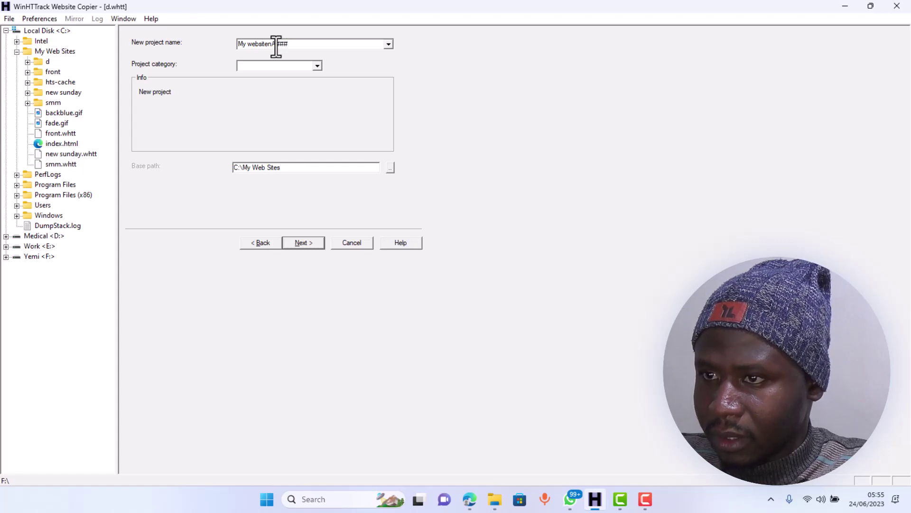
key(BackSpace)
key(BackSpace)
key(BackSpace)
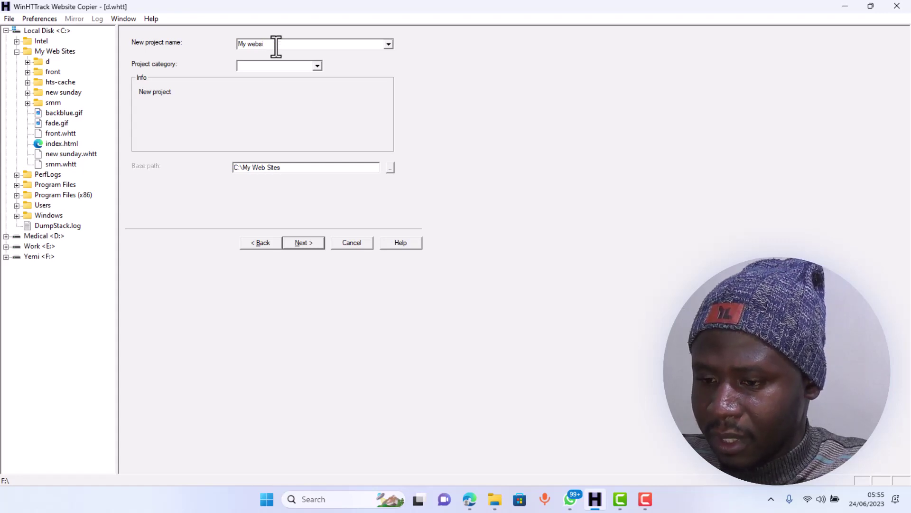
text(e)
key(Caps_Lock)
text(A)
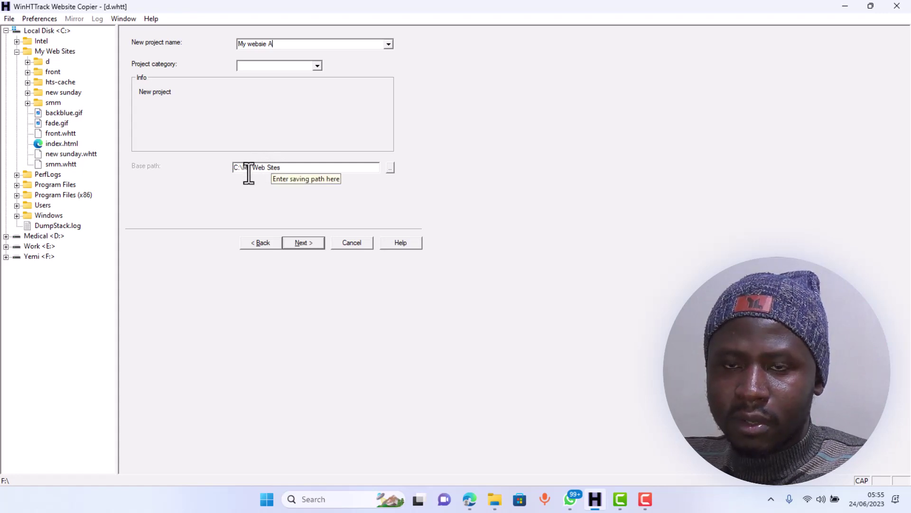
click(303, 240)
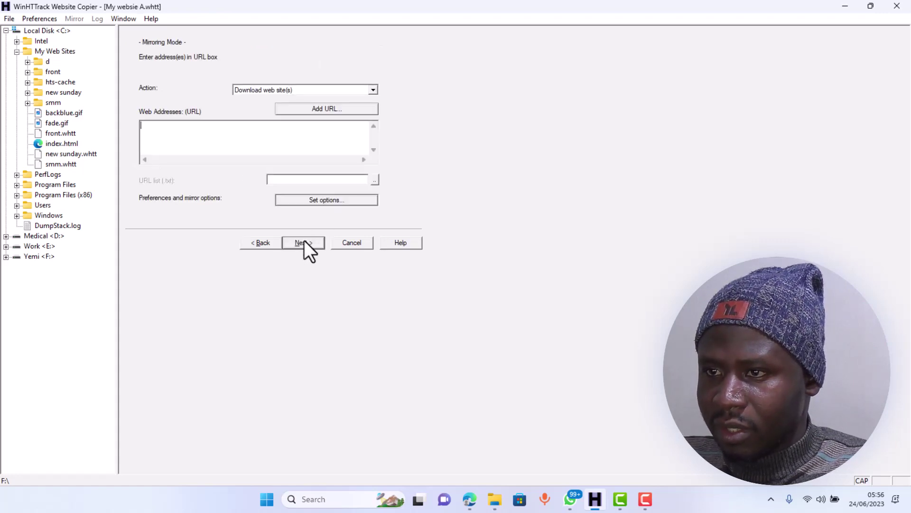
click(243, 144)
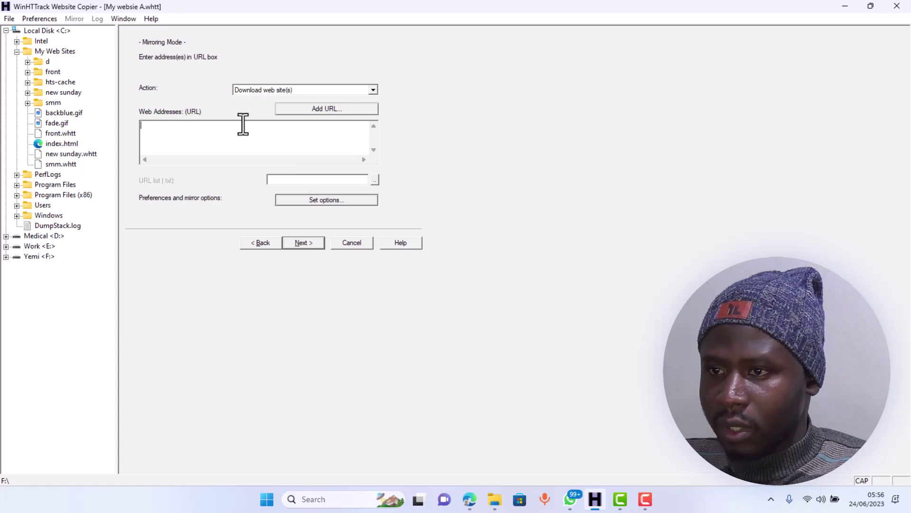
right_click(243, 124)
click(266, 169)
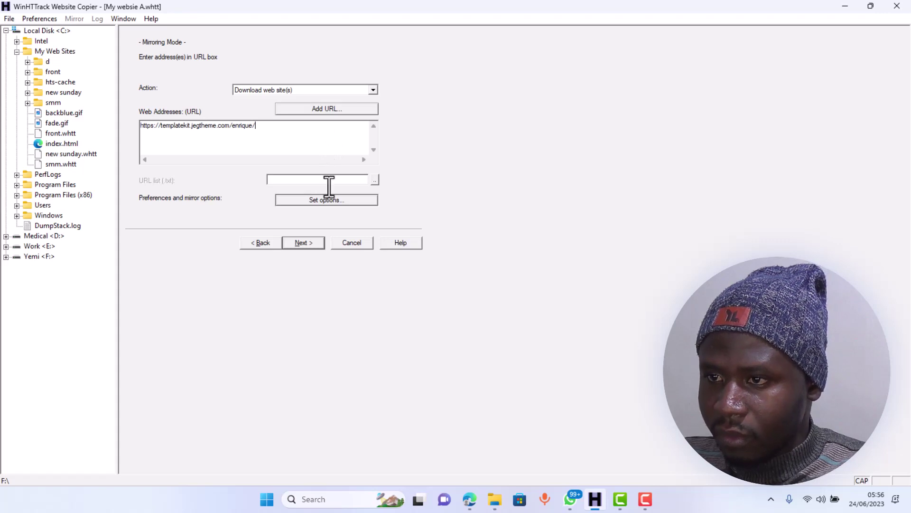
click(303, 243)
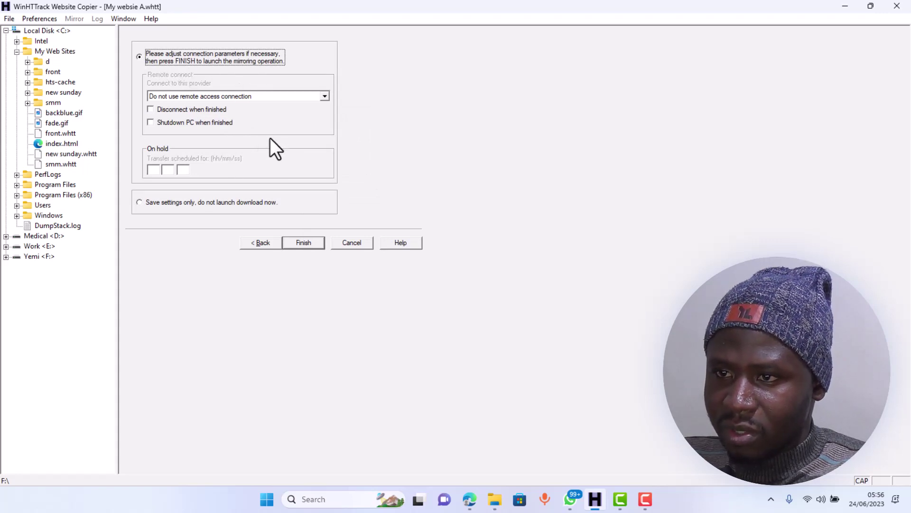
- Enable 'Disconnect when finished' and launch mirroring of the Enrique site
click(151, 109)
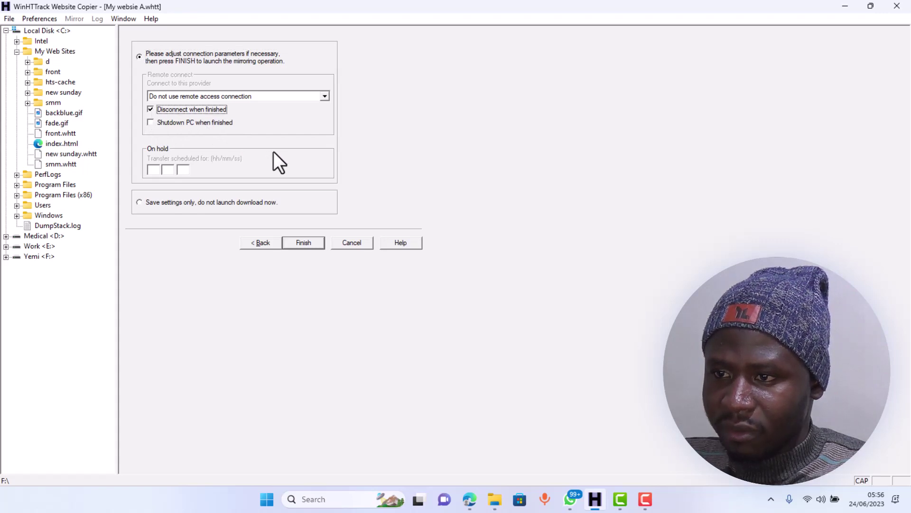
click(304, 243)
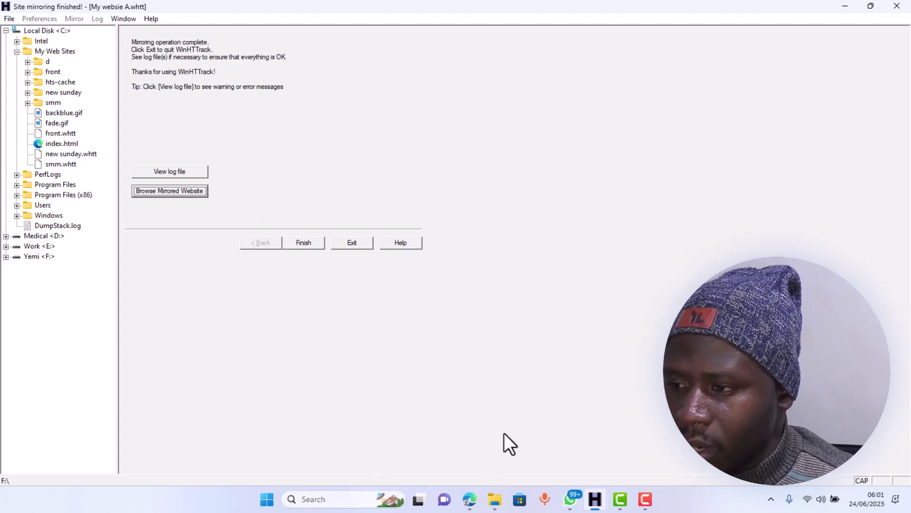
- Bring up the Edge window showing the mirrored Enrique site and maximize it
mouse_move(469, 498)
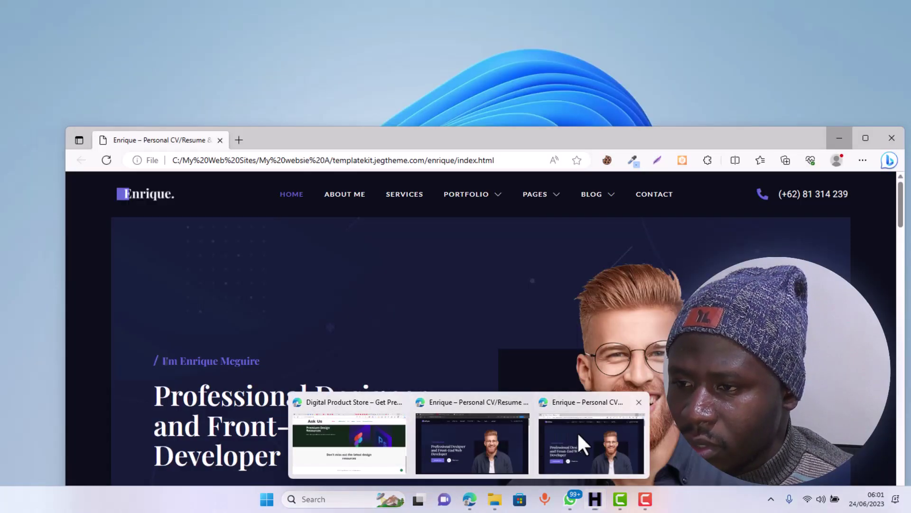
click(578, 434)
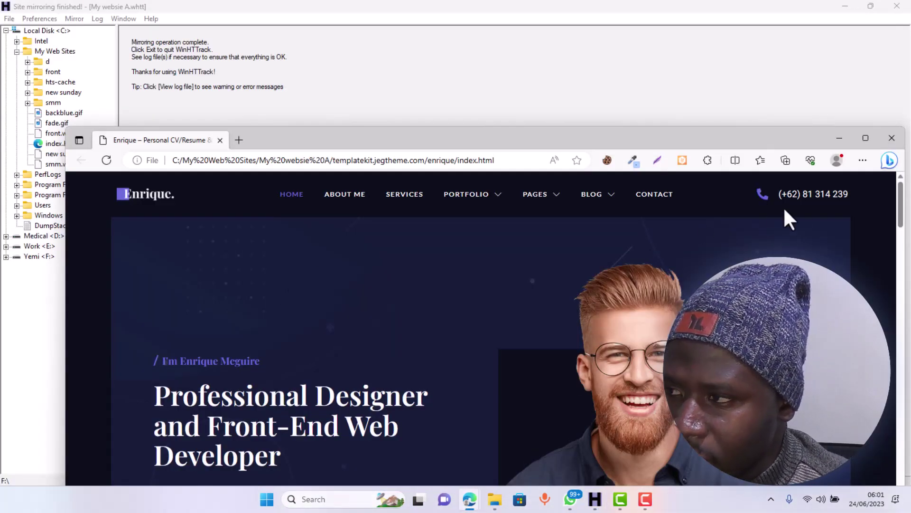
click(866, 138)
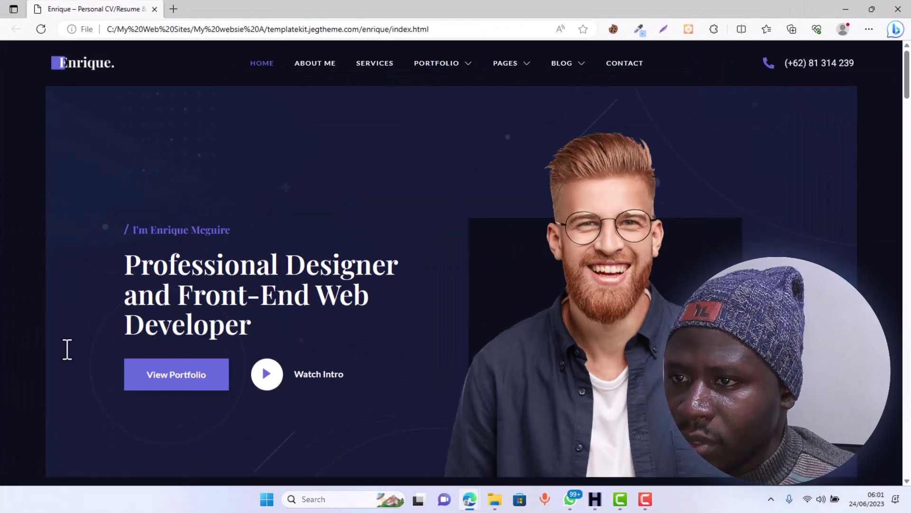